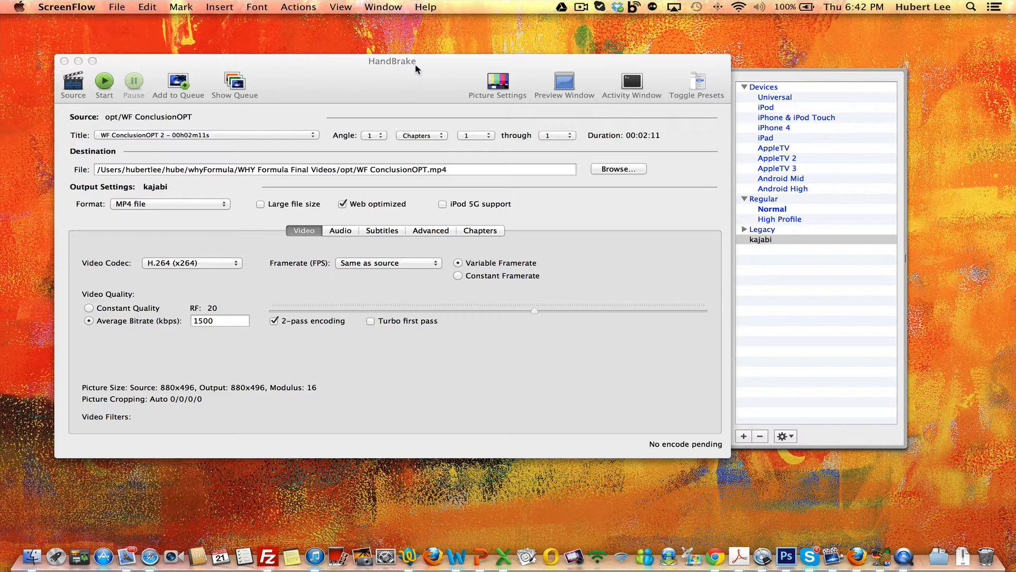
Load WF Opt In Video.mov as the source video and check its destination in the save dialog without changing it
click(73, 85)
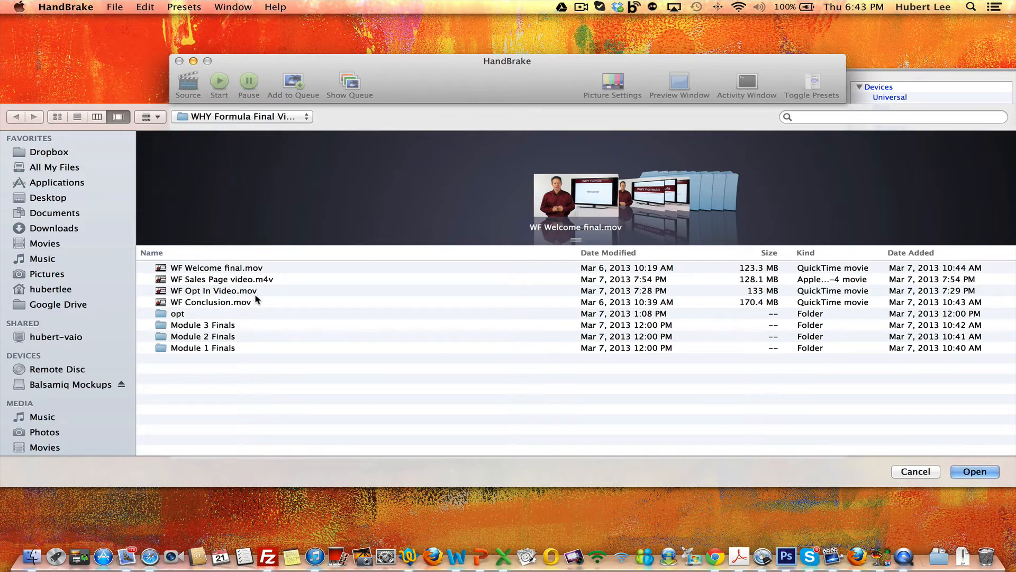
double_click(253, 291)
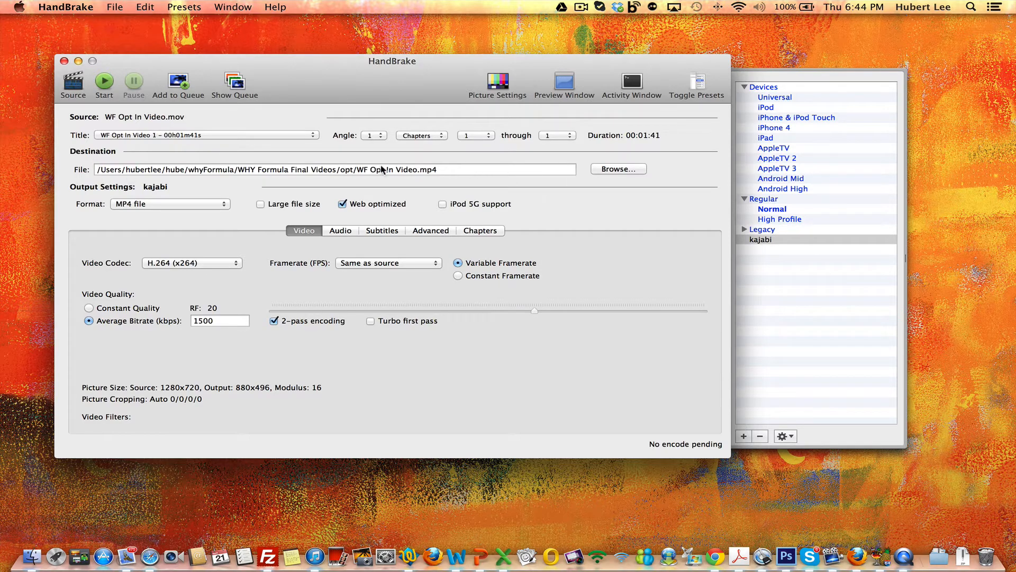
click(618, 169)
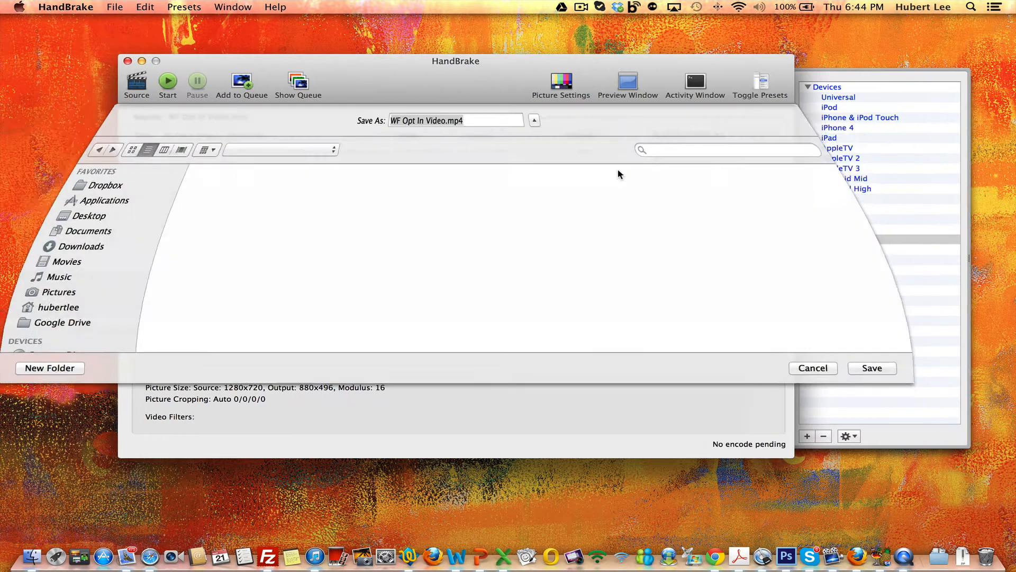
click(810, 377)
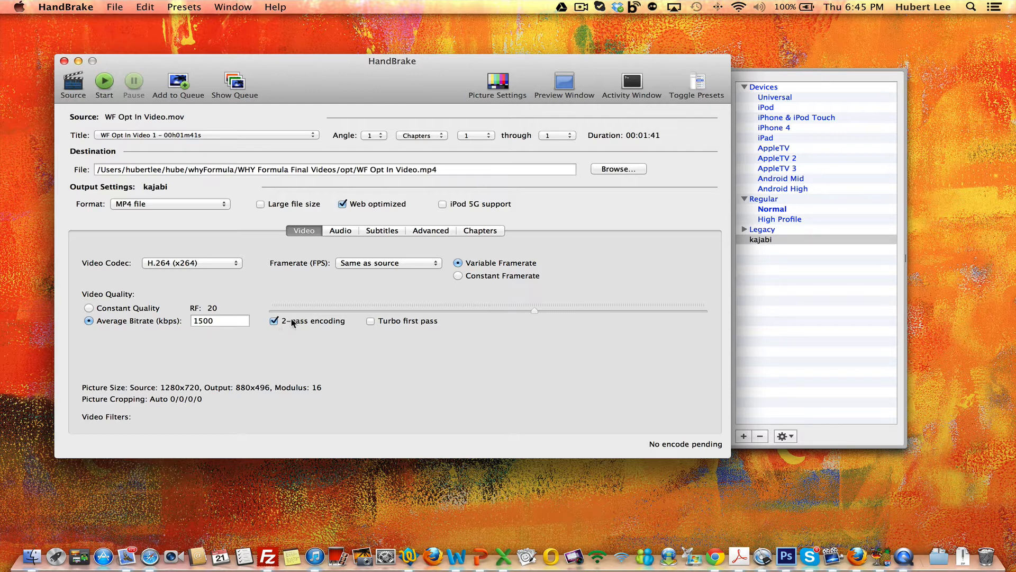
Review the audio track's bitrate options without changing them, and display the advanced x264 encoding settings
click(339, 231)
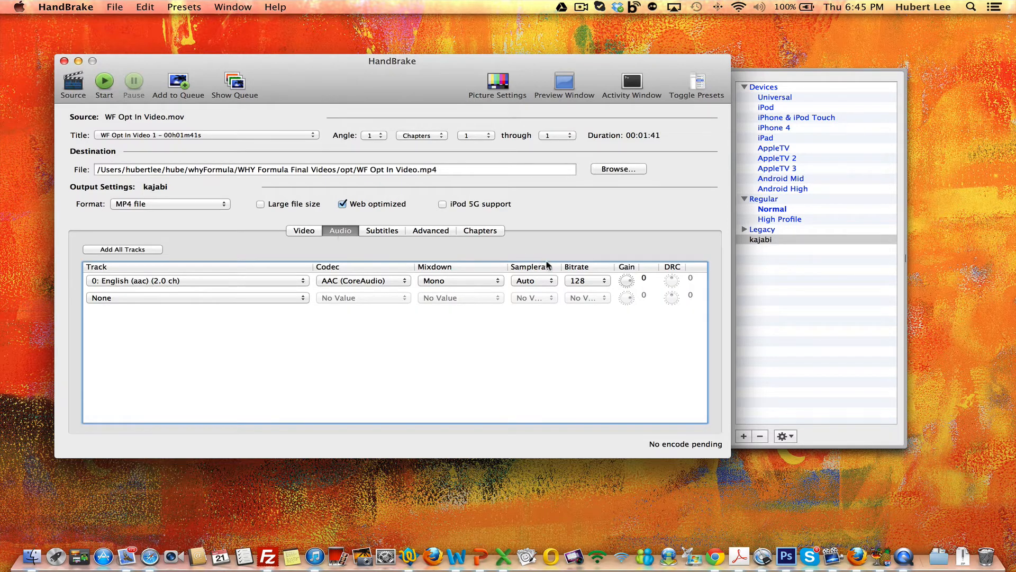
click(605, 285)
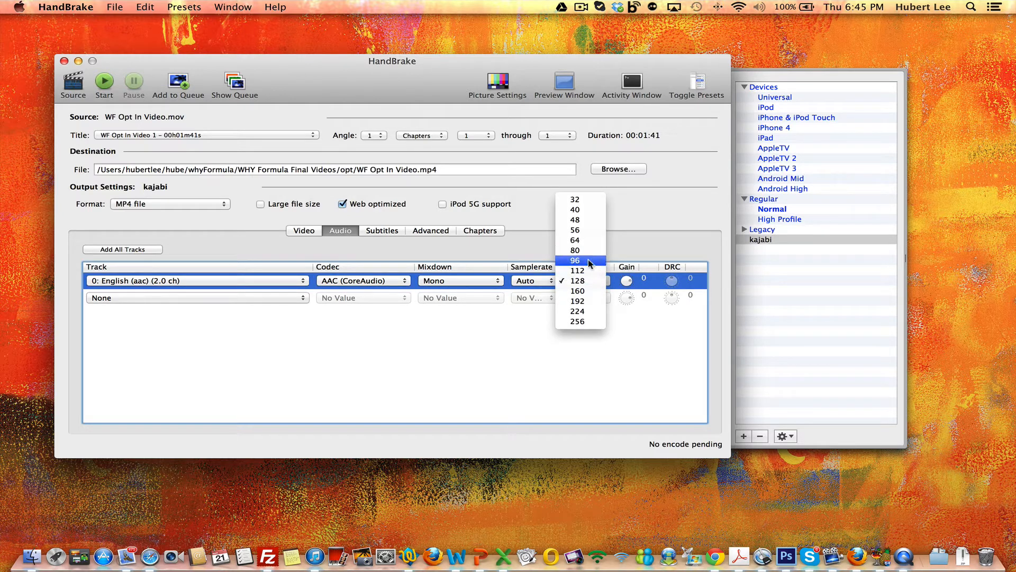
click(630, 252)
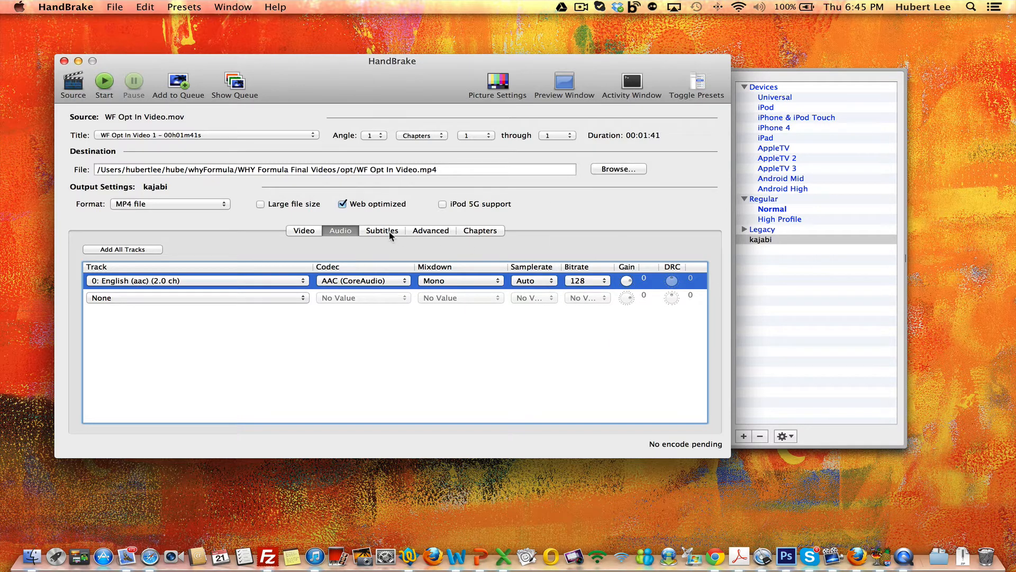
click(440, 233)
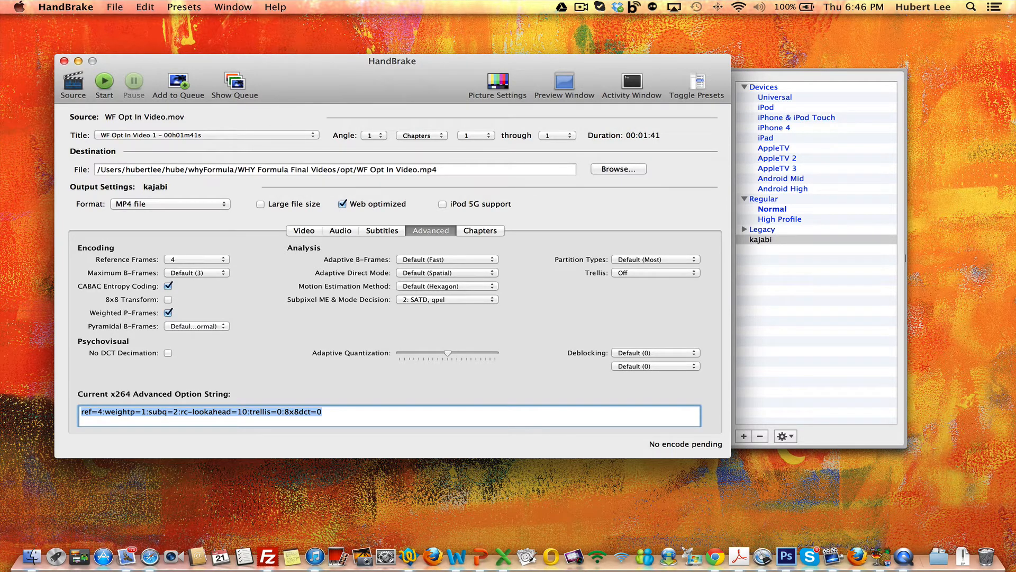
Switch to the Finder window of WHY Formula Final Videos and check the file information of WF Welcome final.mov
drag(1015, 79, 532, 71)
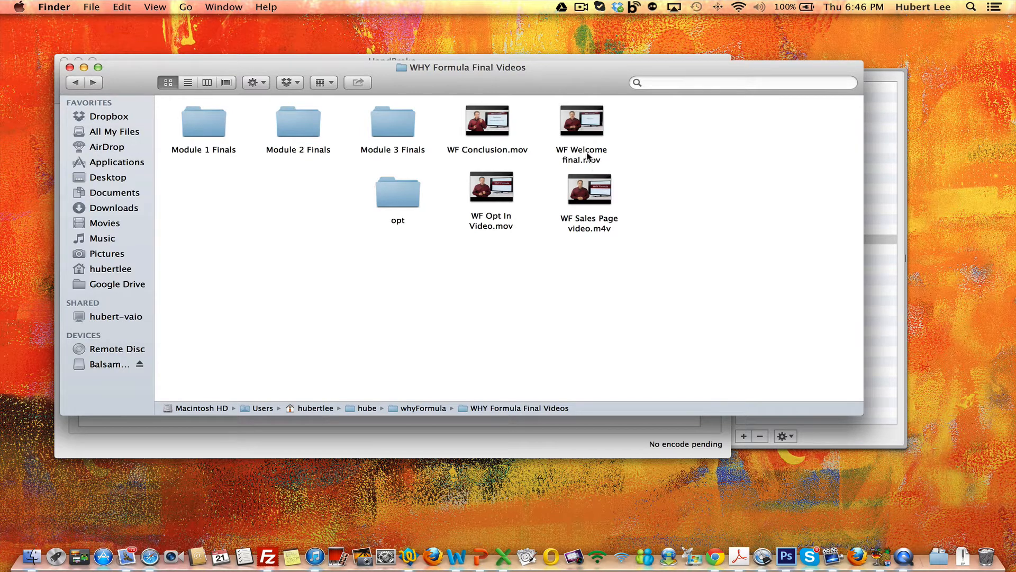
mouse_move(576, 127)
right_click(568, 130)
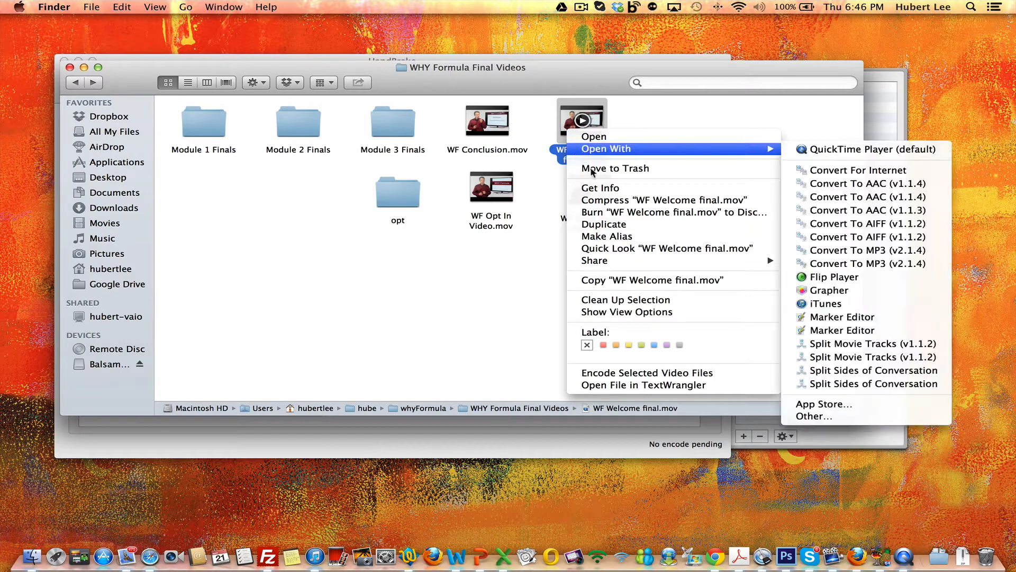
click(600, 191)
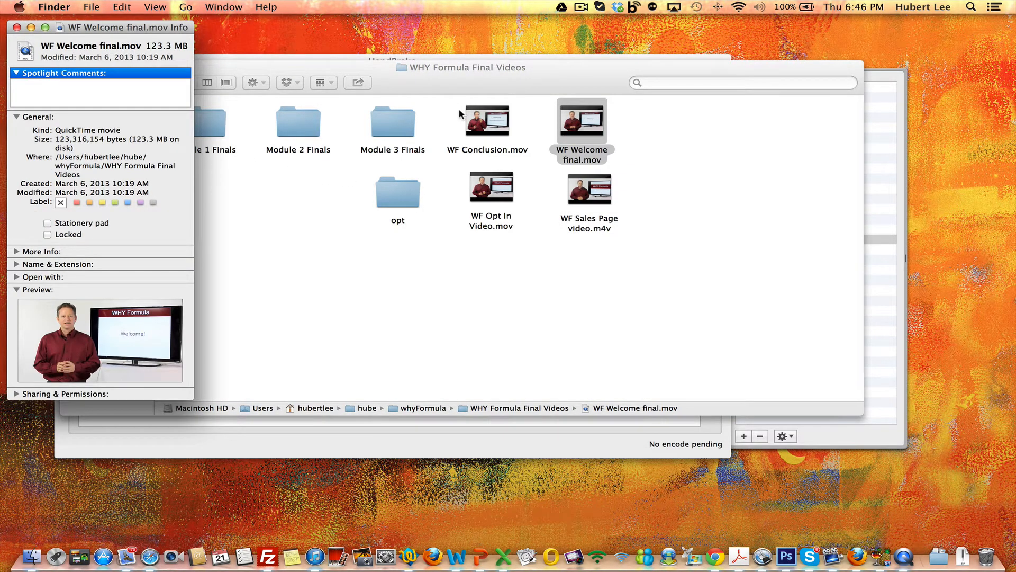
drag(447, 74, 523, 213)
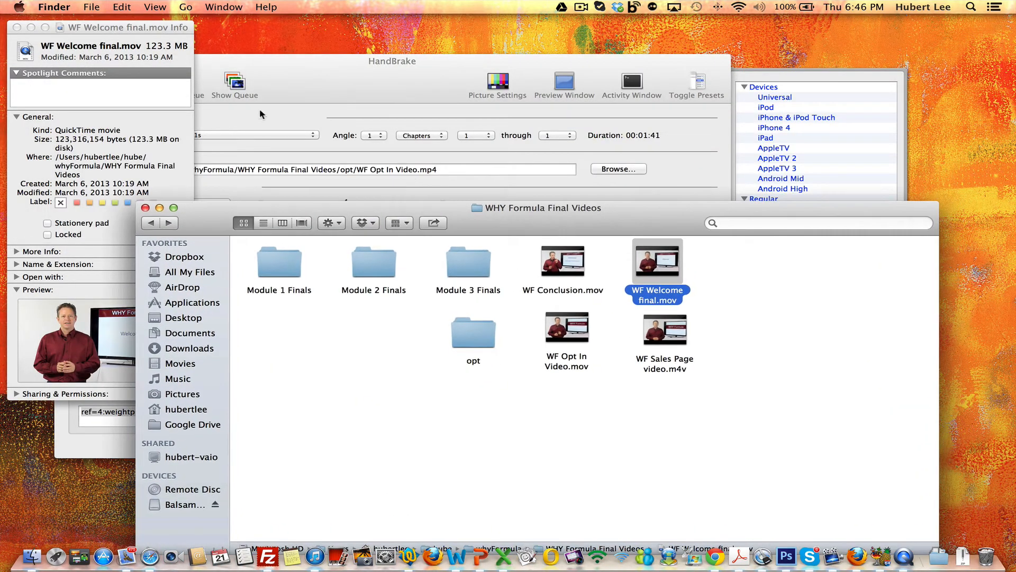
click(17, 27)
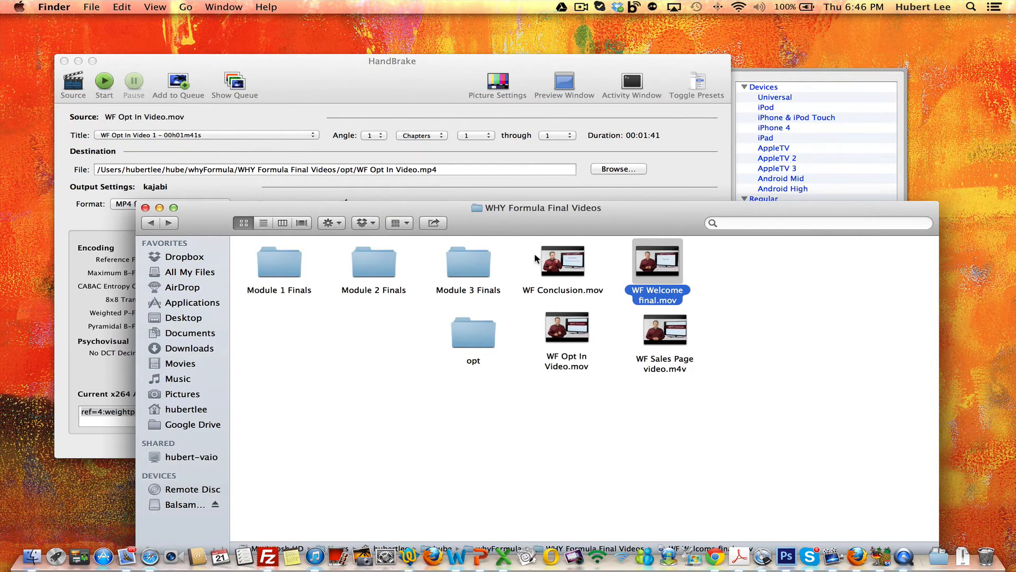
Check the file size of WF Opt In Video.mov in its file information
click(743, 364)
mouse_move(579, 330)
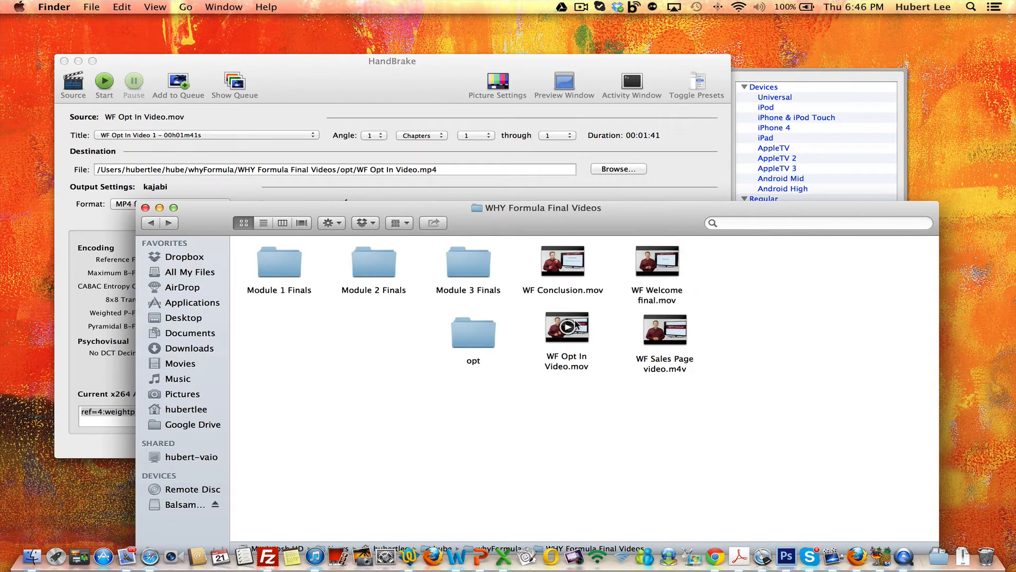
right_click(578, 325)
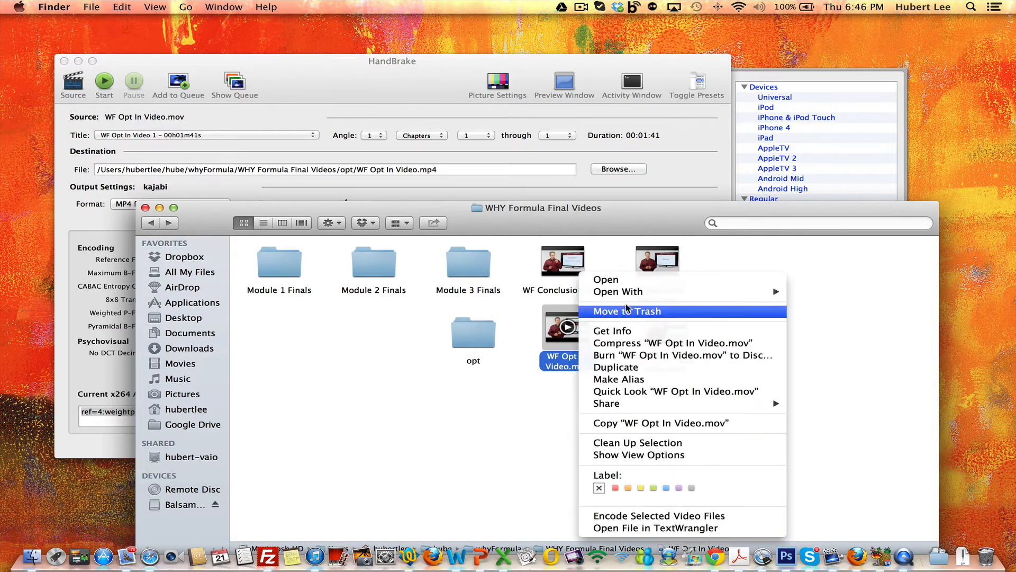
click(625, 334)
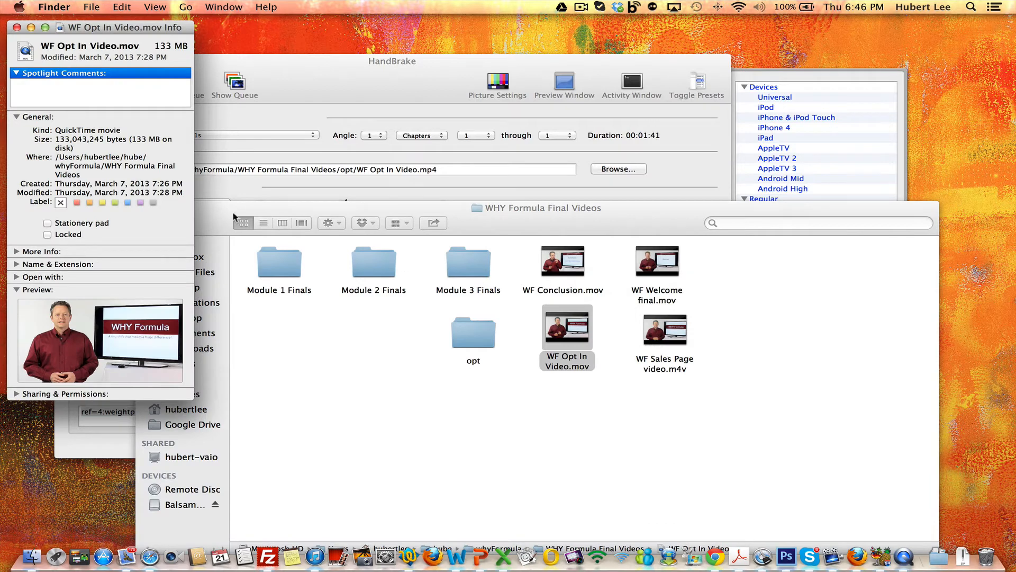
double_click(138, 139)
click(319, 312)
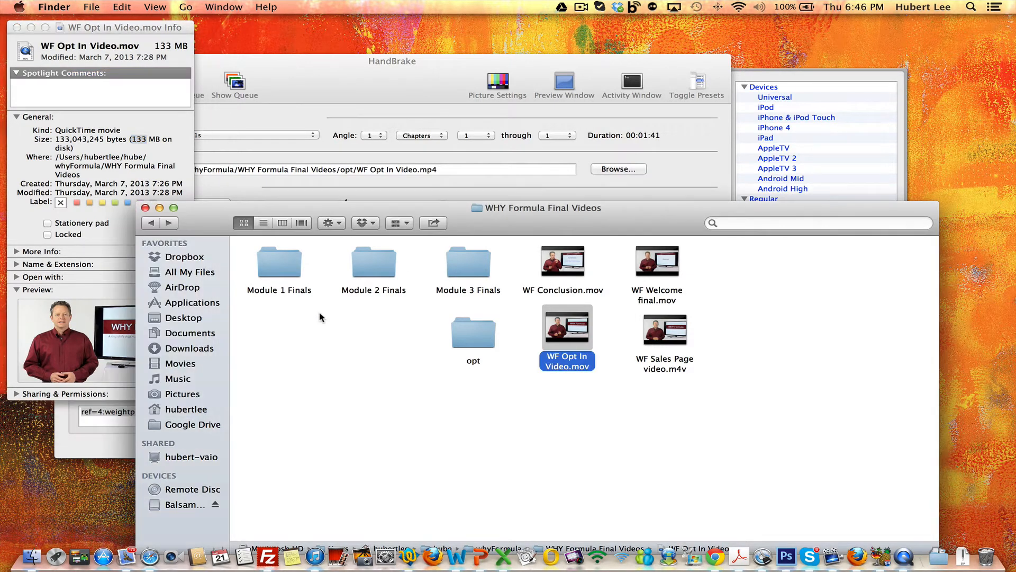
Look through the opt folder, close the WF Opt In Video.mov information, and return to the WHY Formula Final Videos folder
click(466, 335)
double_click(466, 335)
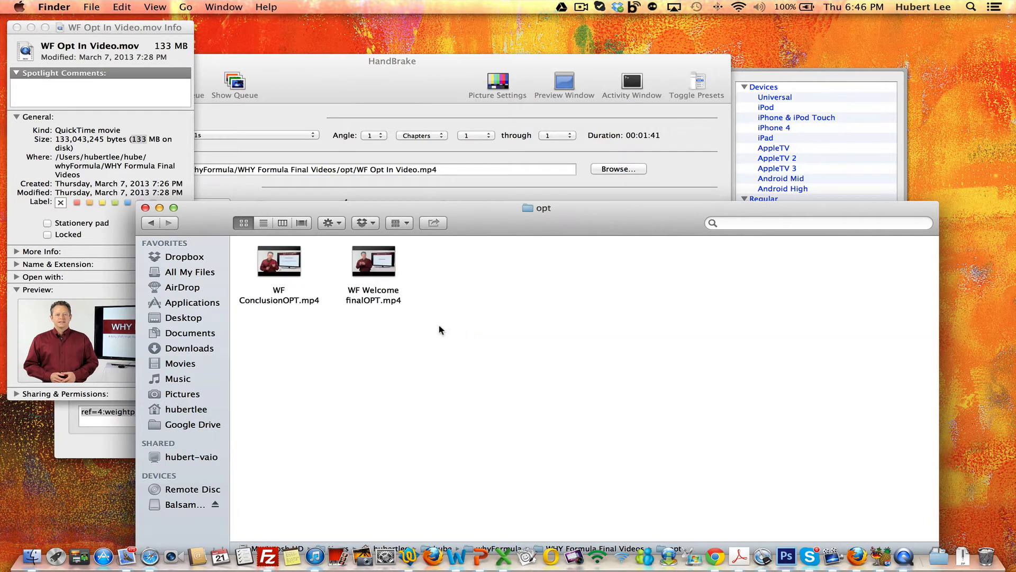
mouse_move(378, 265)
drag(581, 215, 698, 369)
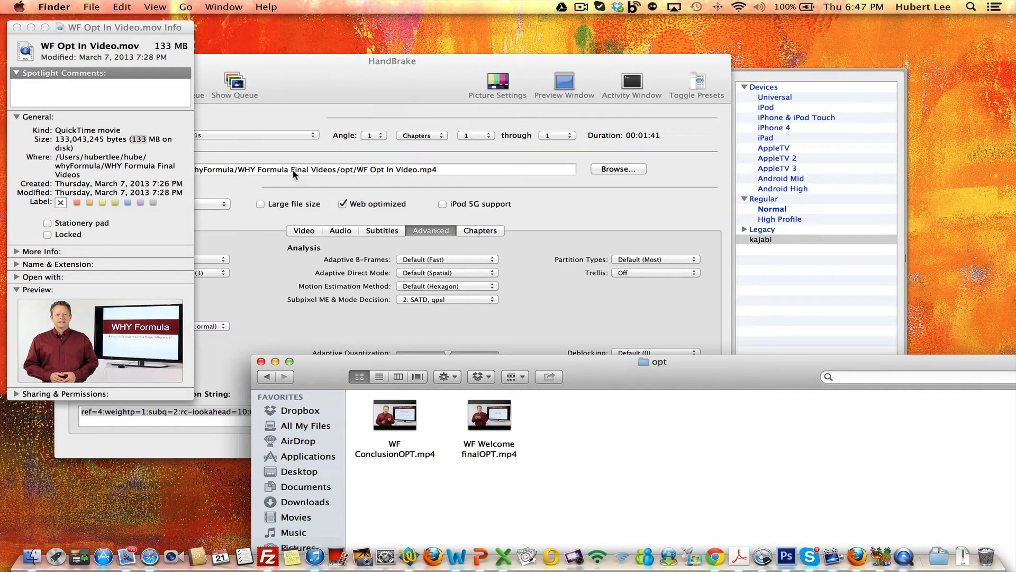
click(16, 27)
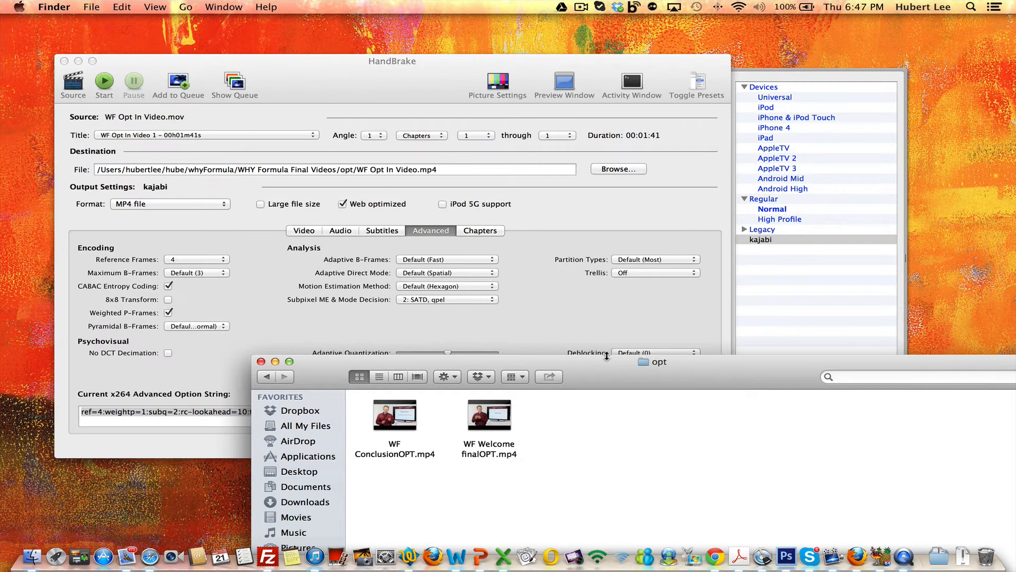
drag(607, 358, 539, 196)
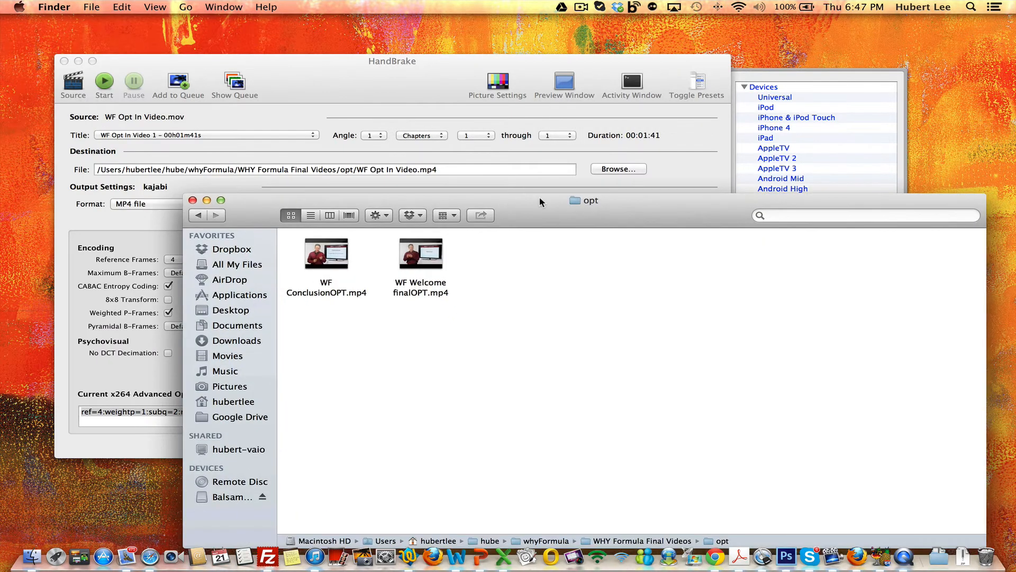
click(199, 215)
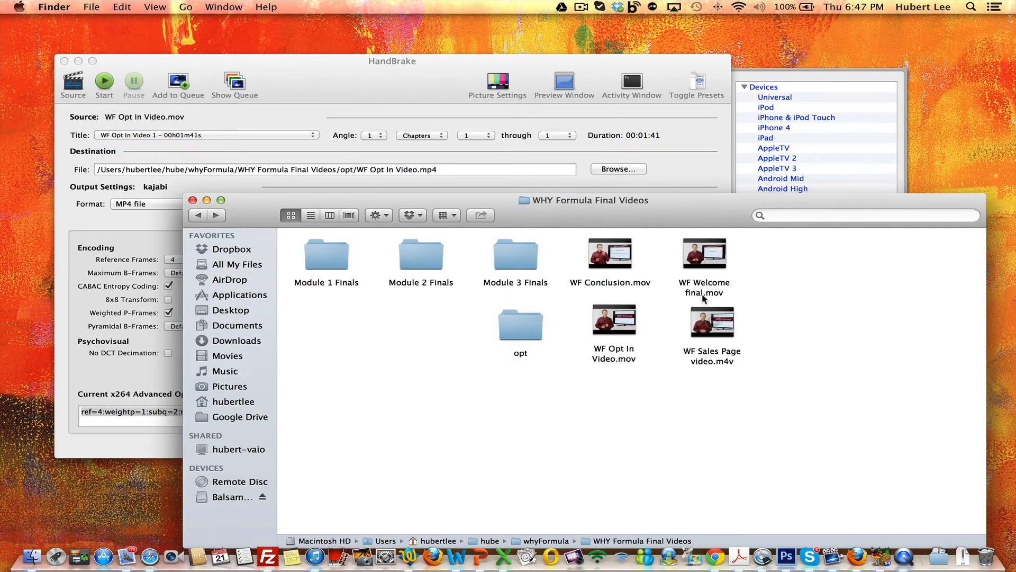
Show the file information of the original WF Welcome final.mov
mouse_move(633, 331)
mouse_move(715, 265)
click(716, 265)
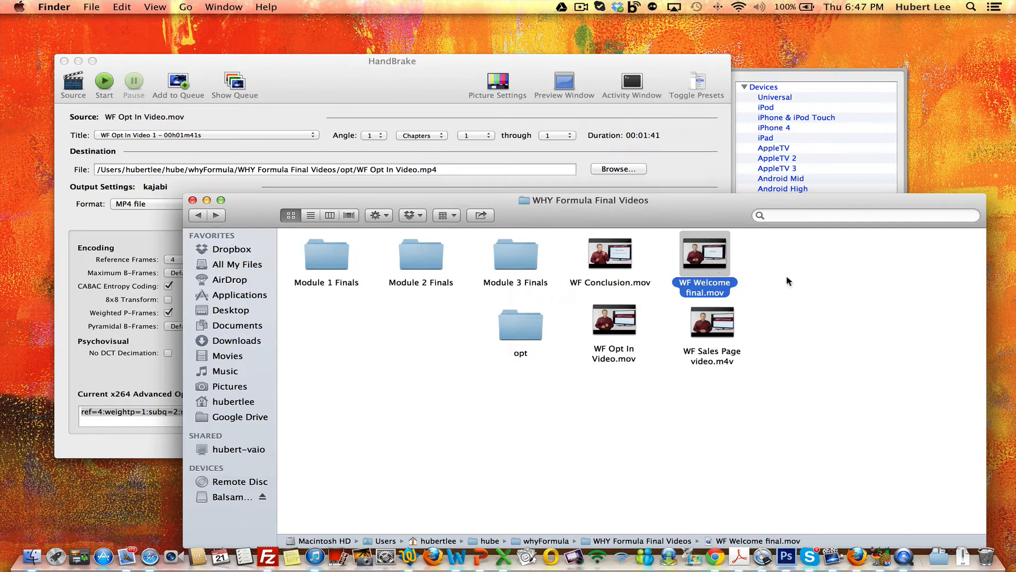
drag(716, 265, 711, 265)
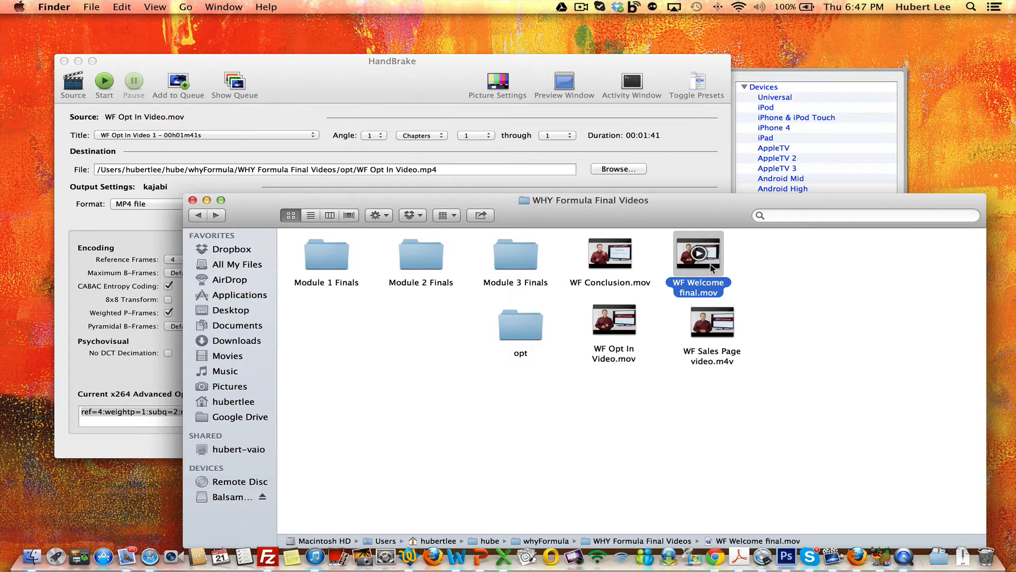
right_click(710, 264)
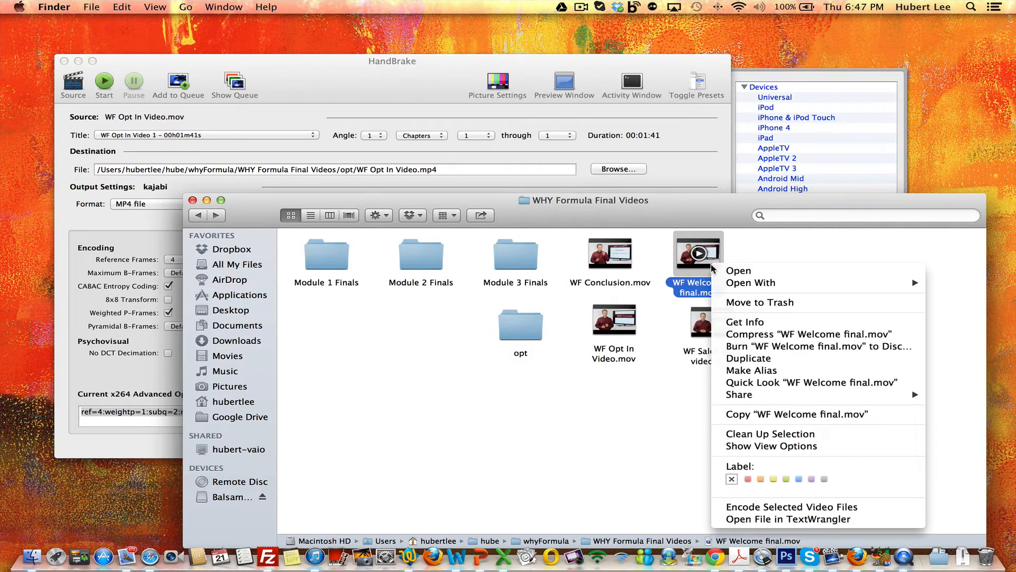
click(761, 322)
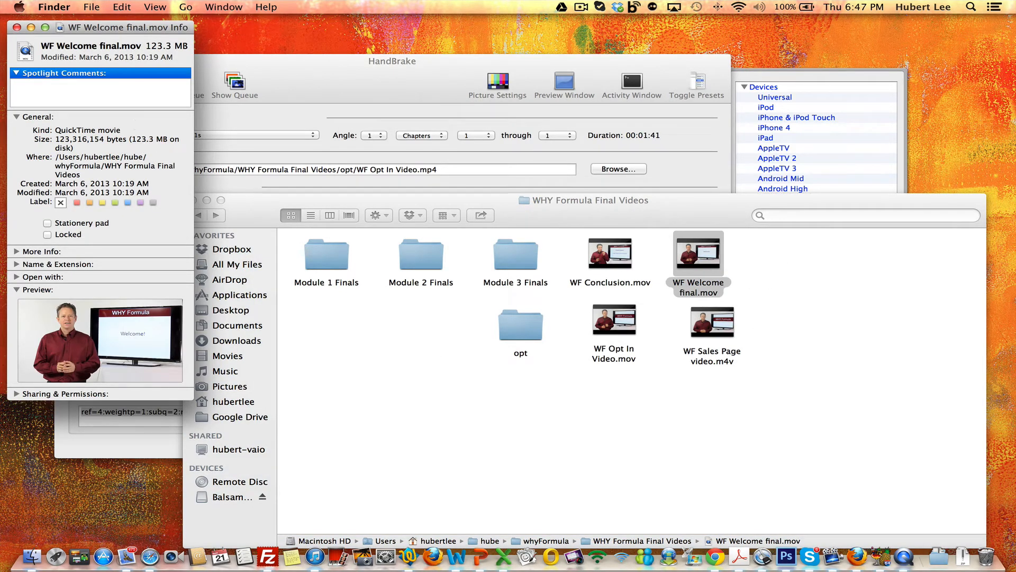
Show the file information of WF Welcome finalOPT.mp4 from the opt folder alongside the original's information
double_click(535, 332)
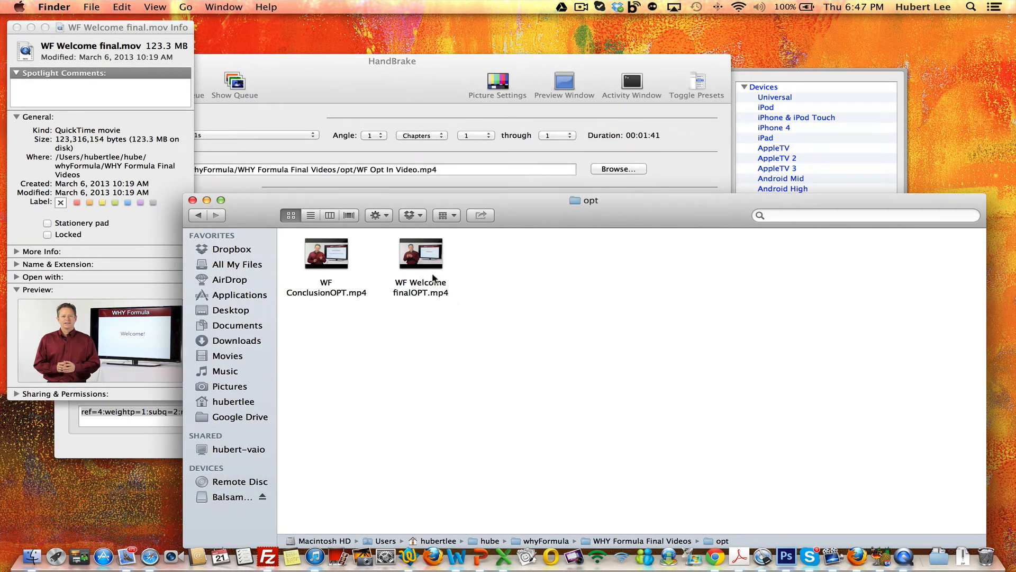
mouse_move(425, 265)
click(433, 265)
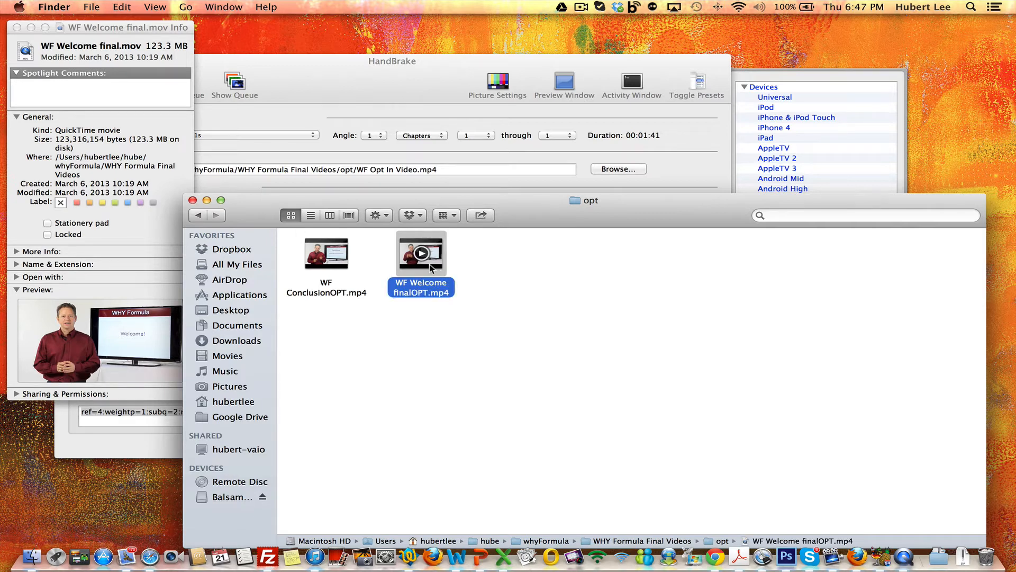
right_click(430, 267)
click(485, 323)
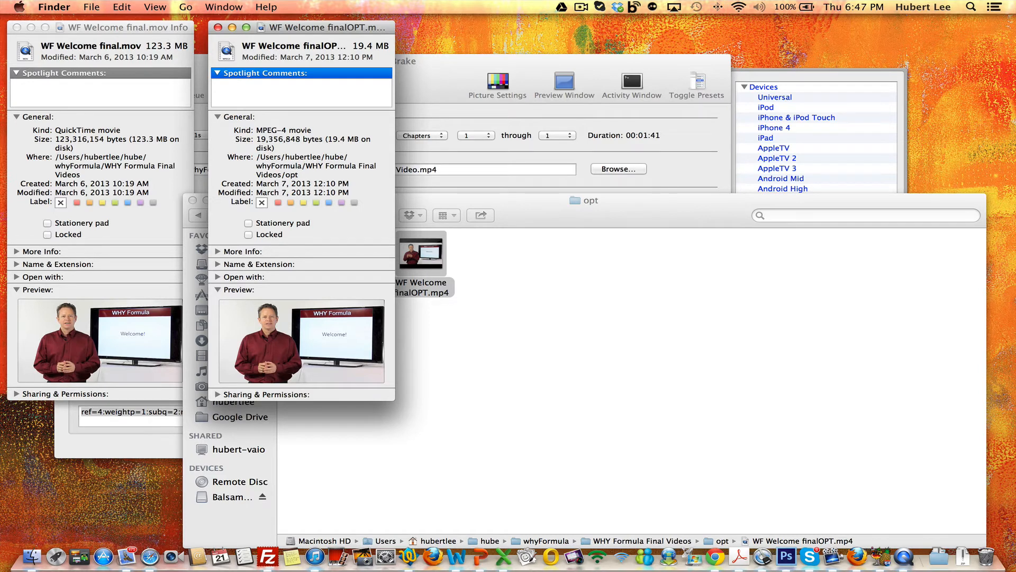
Bring WF Welcome final.mov into view in QuickTime Player, rewind it to the start and play it
drag(1015, 127, 297, 94)
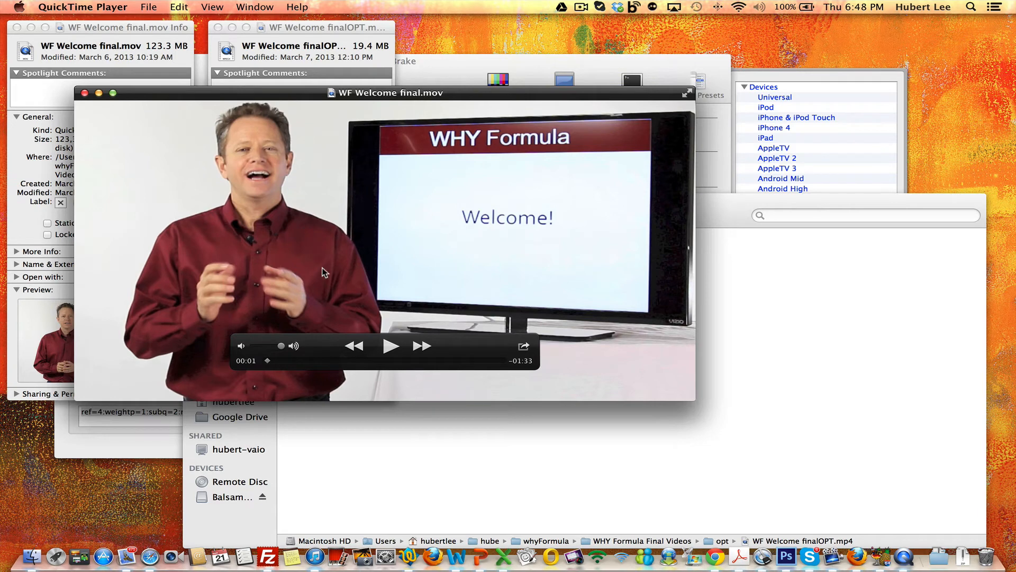
drag(266, 358, 258, 360)
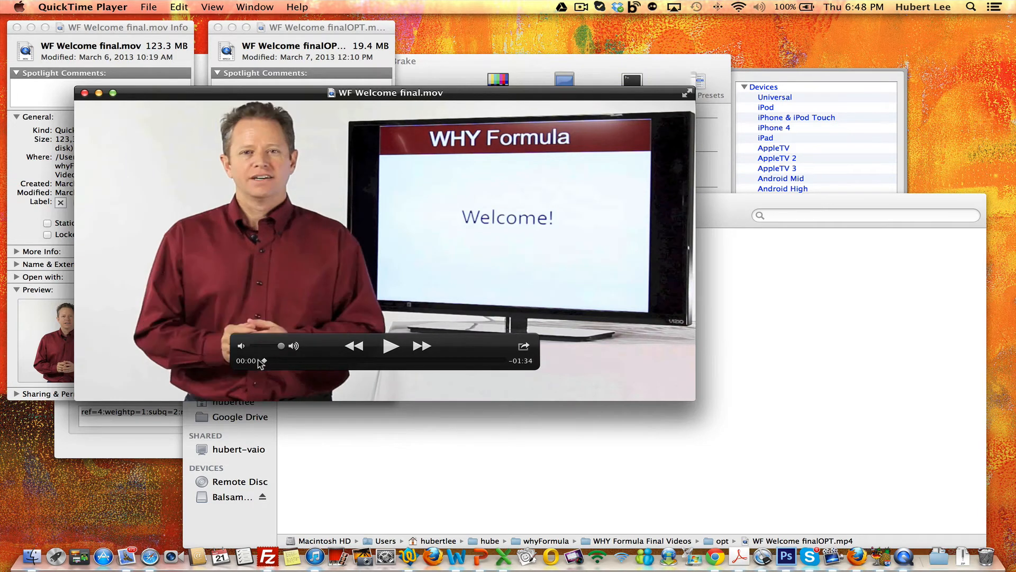
click(389, 347)
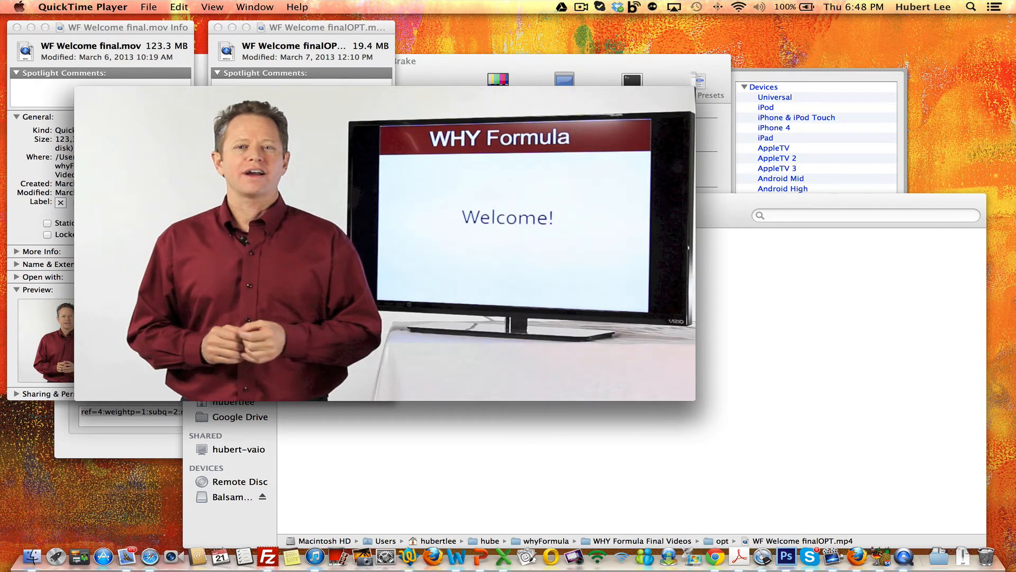
Place WF Welcome finalOPT.mp4 beside the original video, play it to compare the quality, and pause it
drag(477, 83, 810, 95)
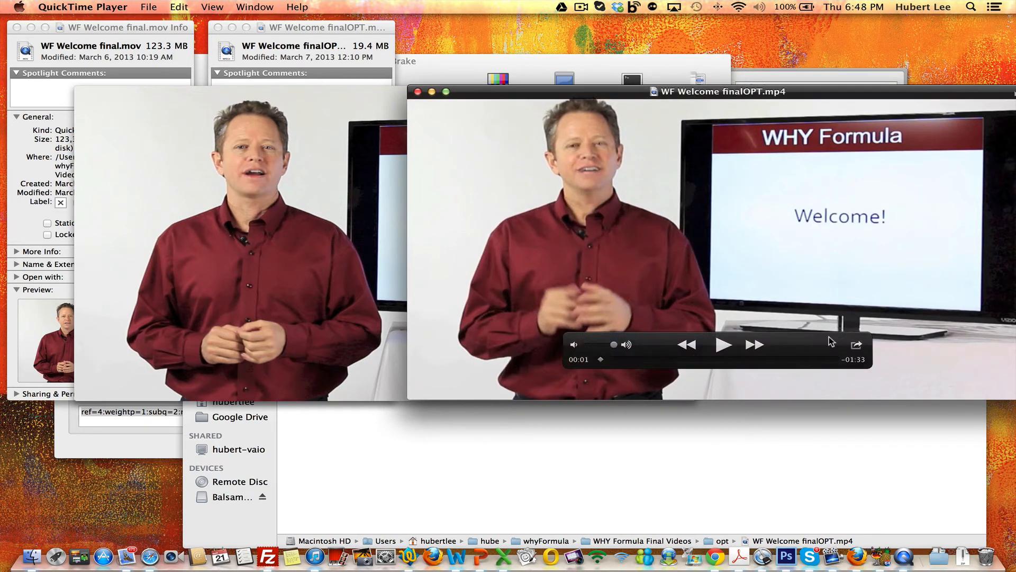
click(722, 346)
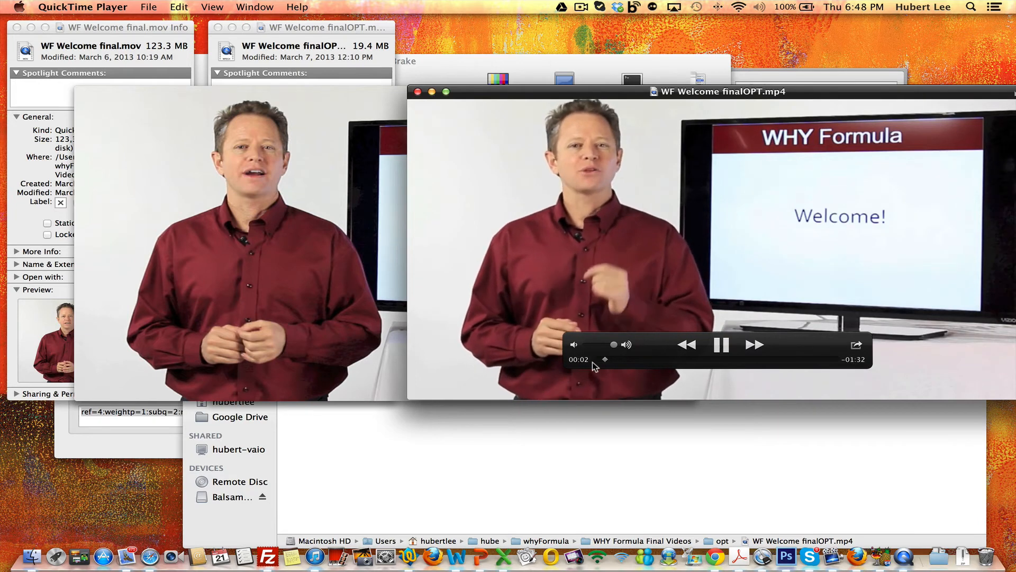
click(718, 345)
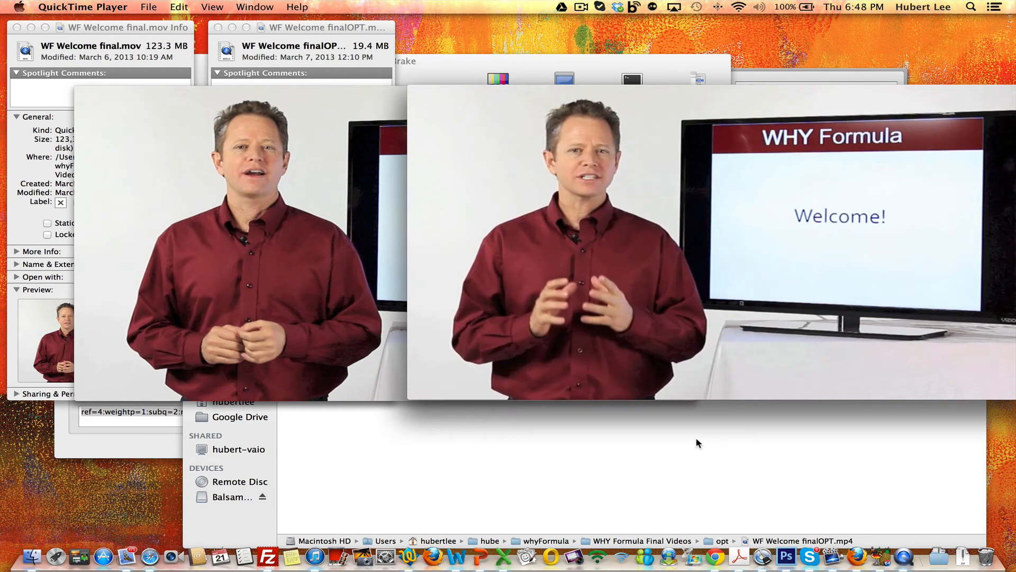
mouse_move(695, 392)
Switch back to HandBrake and review the video, audio and advanced encoding settings, including the guidance on Reference Frames
click(162, 455)
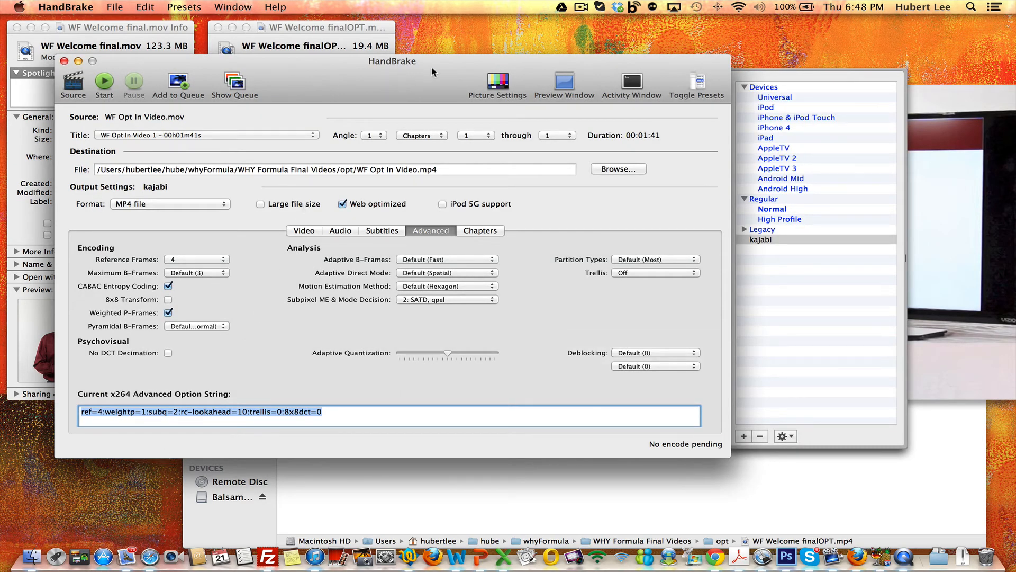
click(303, 231)
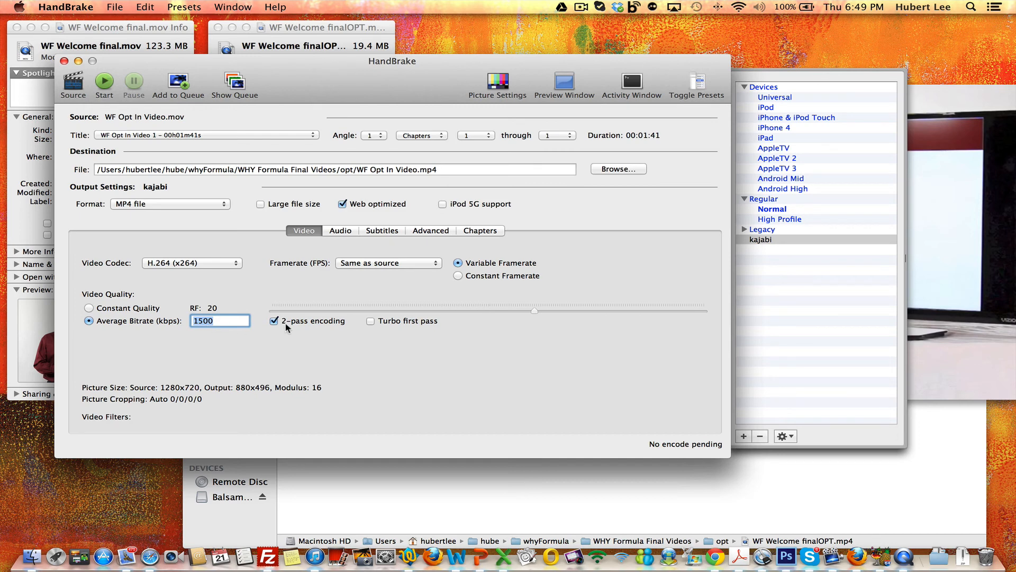
click(336, 230)
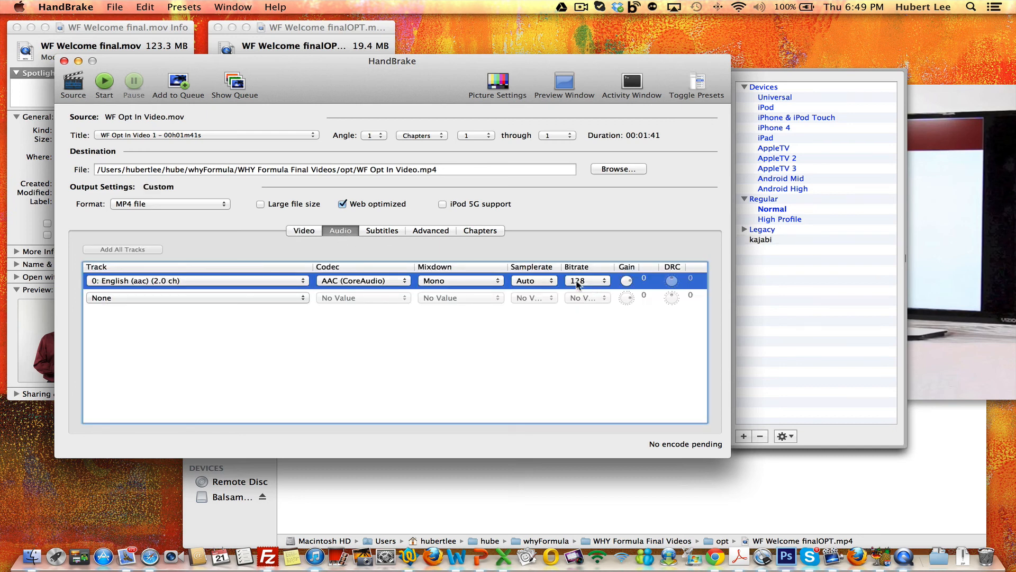
click(431, 231)
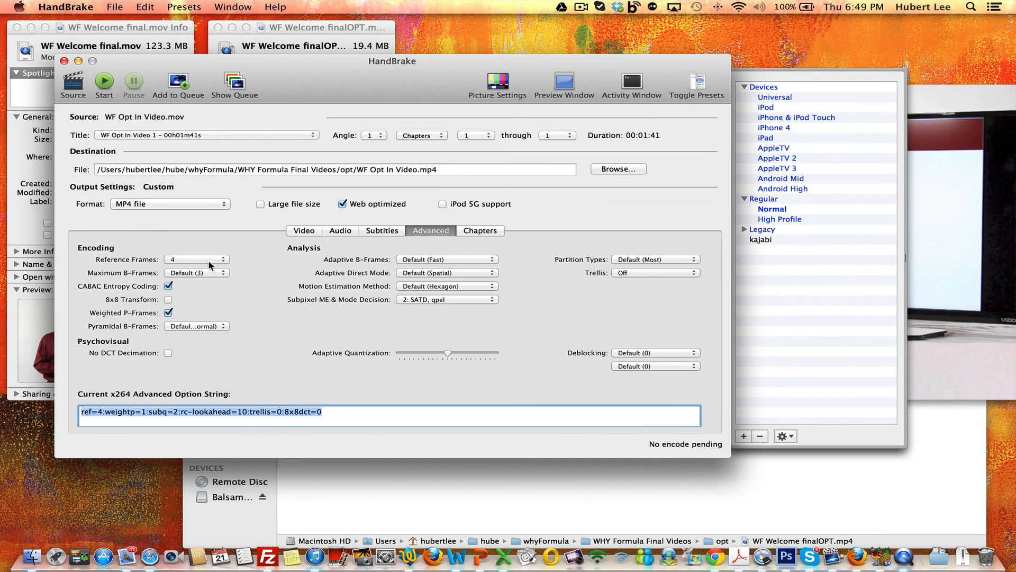
mouse_move(209, 265)
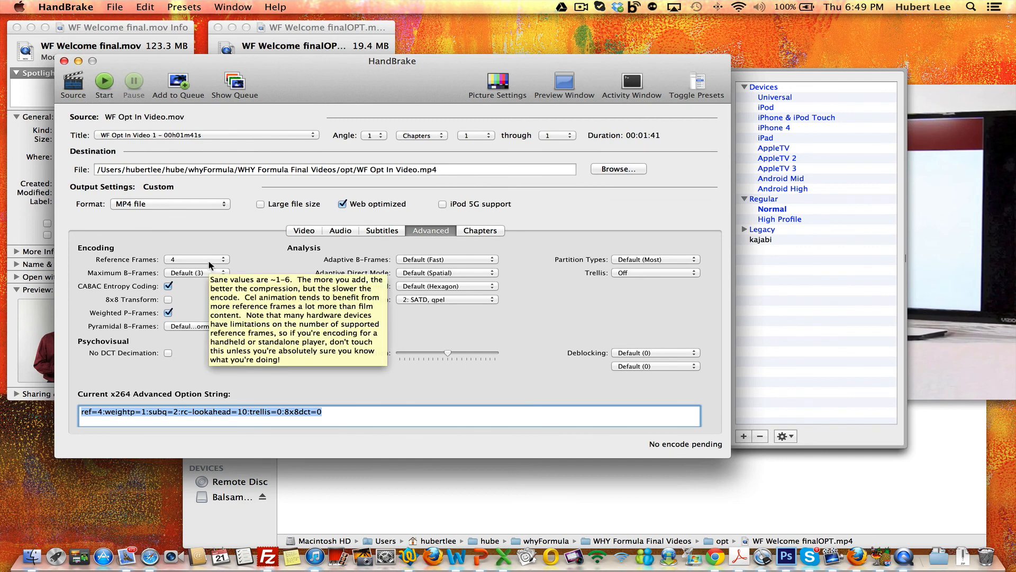